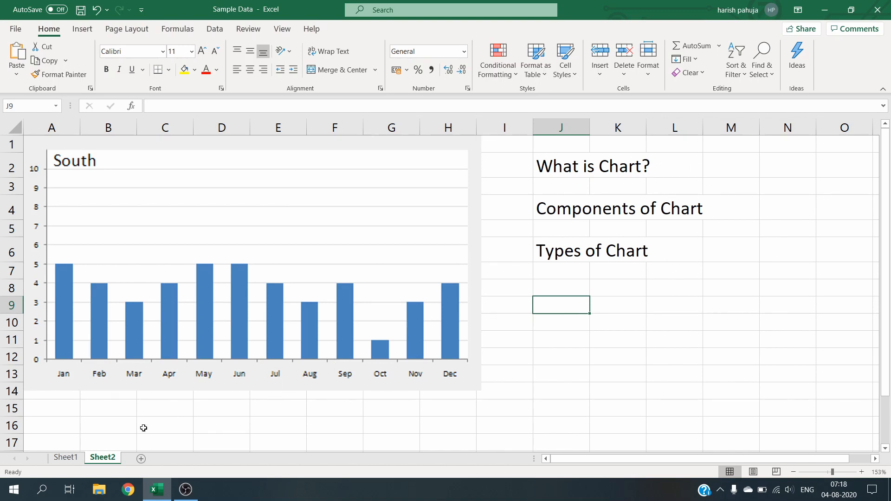
Step: Switch to Sheet1 and select the NAME and Marks % table from B3 to C11
{"action": "left_click", "coordinate": [67, 459]}
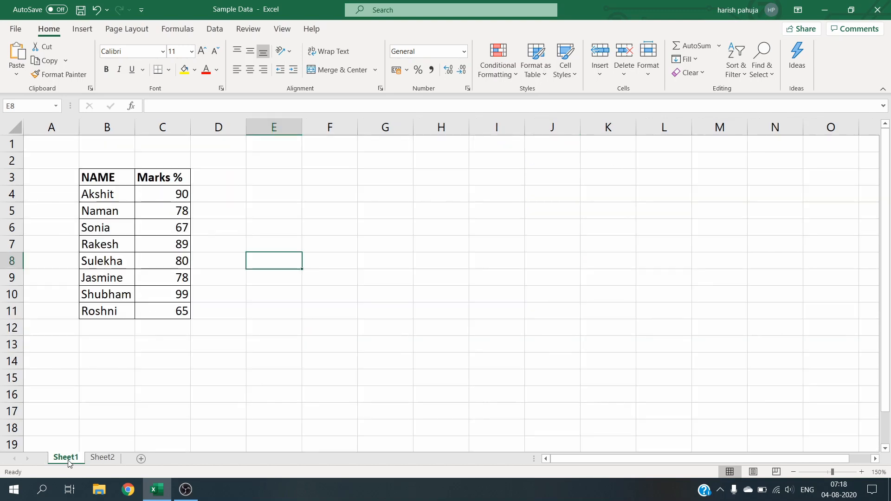
{"action": "left_click", "coordinate": [96, 173]}
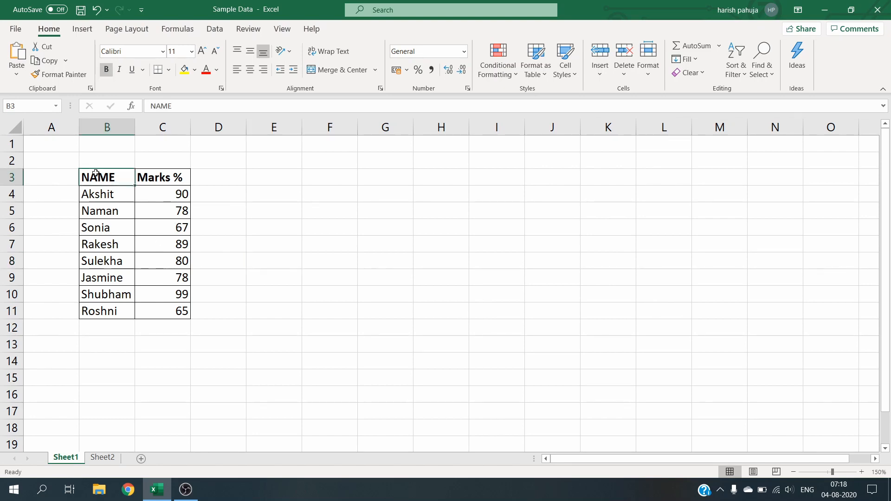
{"action": "key", "text": "shift+Right"}
{"action": "key", "text": "shift+Down"}
{"action": "key", "text": "shift+Down"}
{"action": "key", "text": "shift+Down"}
{"action": "key", "text": "shift+Down"}
{"action": "key", "text": "shift+Down"}
{"action": "key", "text": "shift+Down"}
{"action": "key", "text": "shift+Down"}
{"action": "key", "text": "shift+Down"}
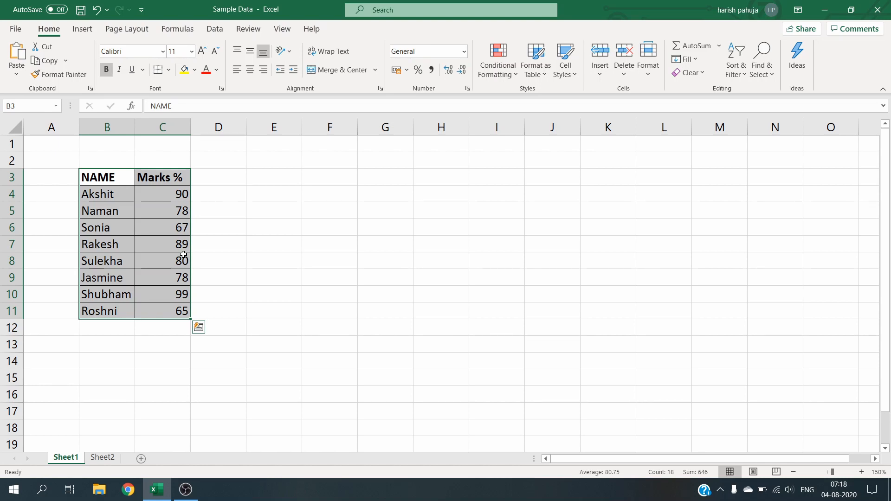
Step: Insert a 3-D Stacked Column chart from the selected marks table
{"action": "left_click", "coordinate": [88, 28]}
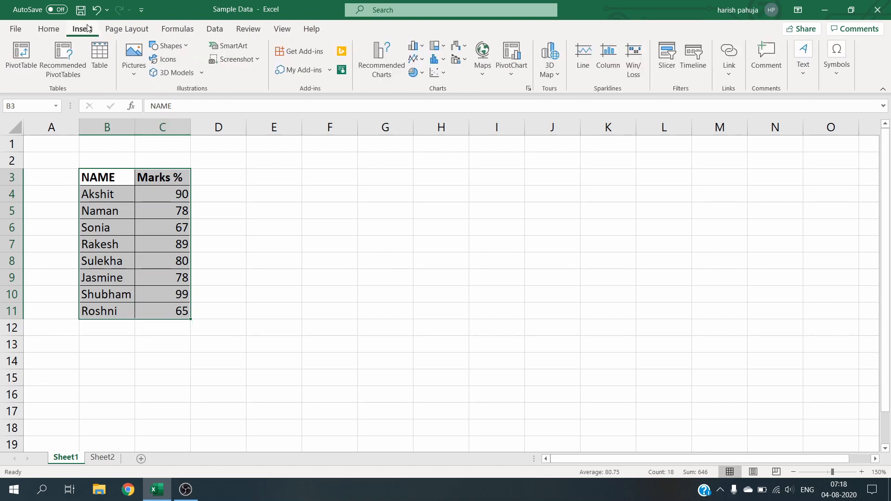
{"action": "left_click", "coordinate": [419, 48]}
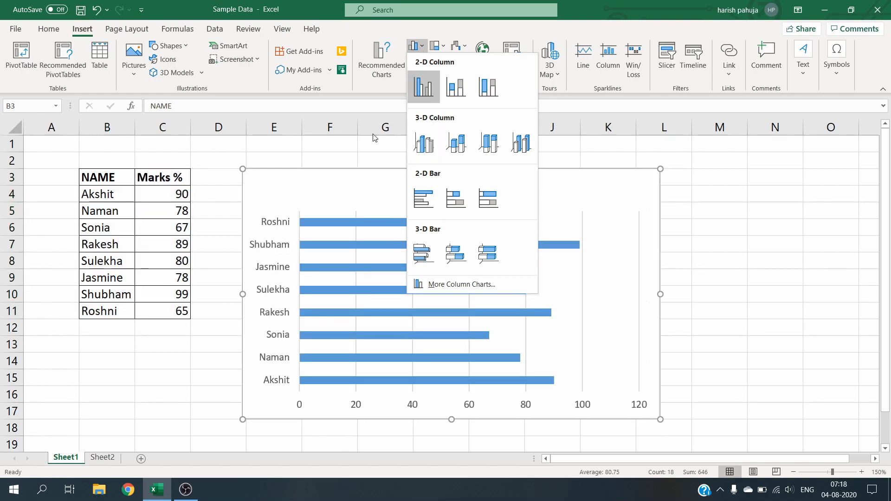
{"action": "left_click", "coordinate": [365, 182]}
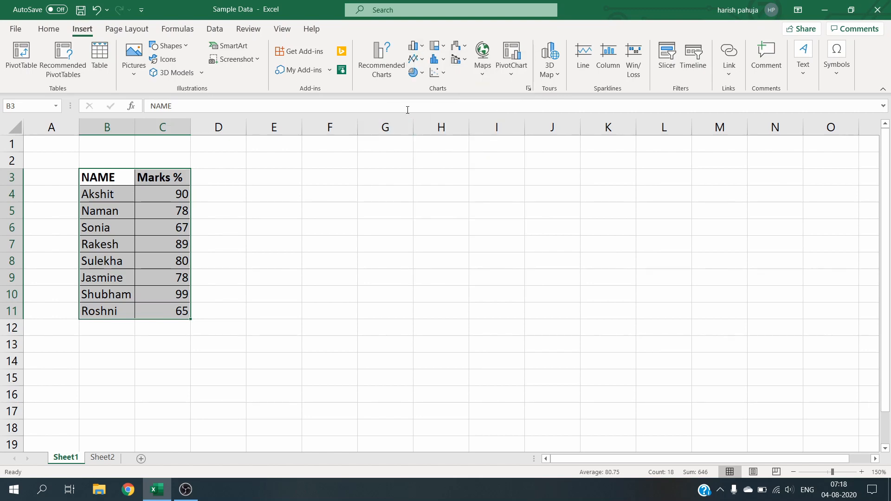
{"action": "left_click", "coordinate": [445, 47]}
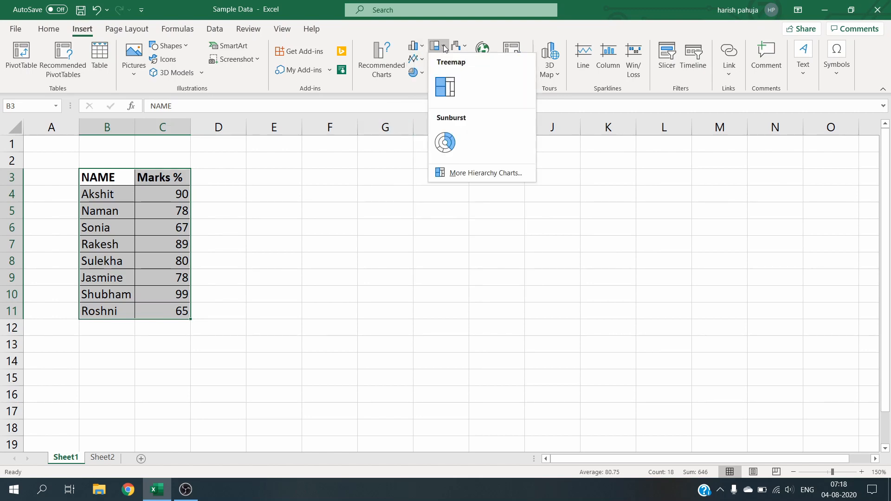
{"action": "left_click", "coordinate": [445, 47]}
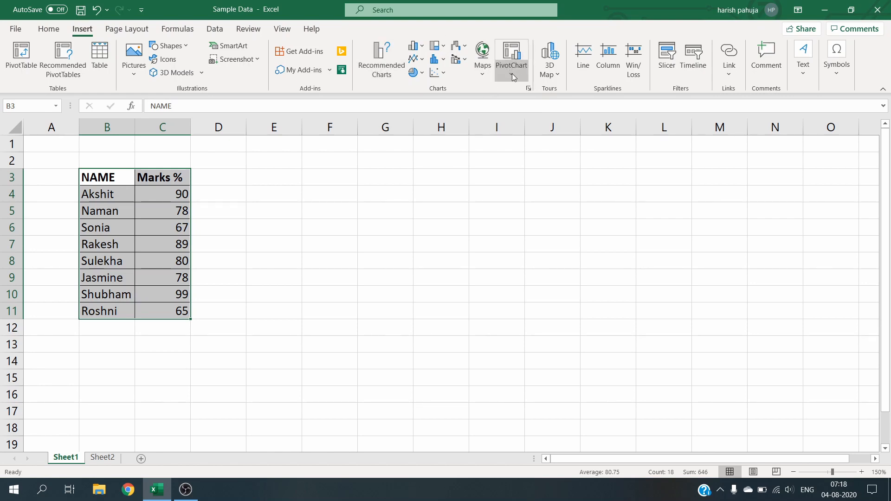
{"action": "left_click", "coordinate": [424, 47]}
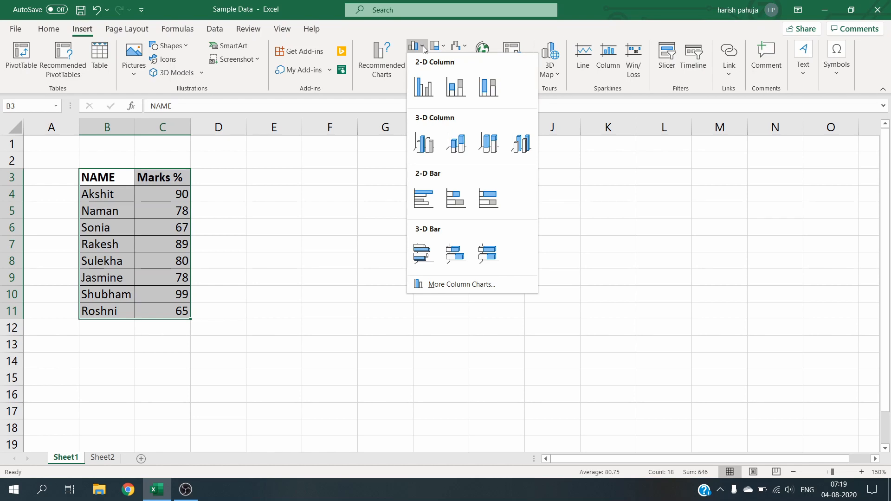
{"action": "left_click", "coordinate": [459, 157]}
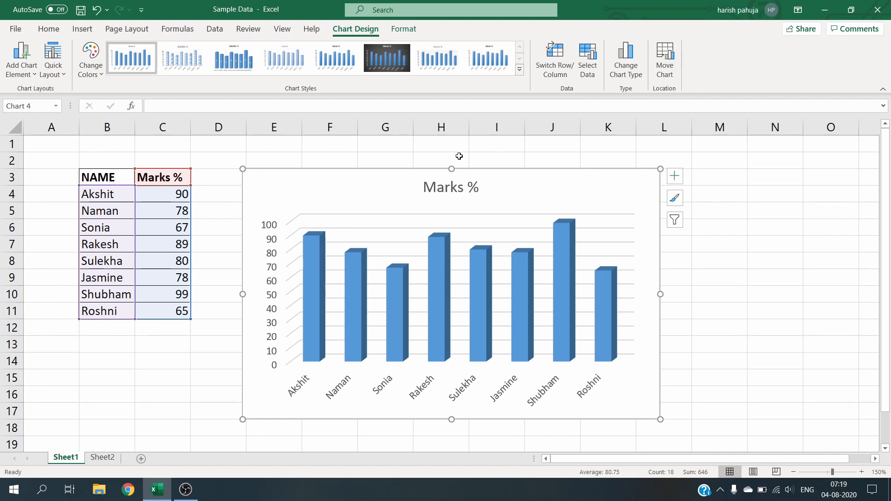
Step: Change the marks value in cell C7 to 99
{"action": "left_click", "coordinate": [160, 218]}
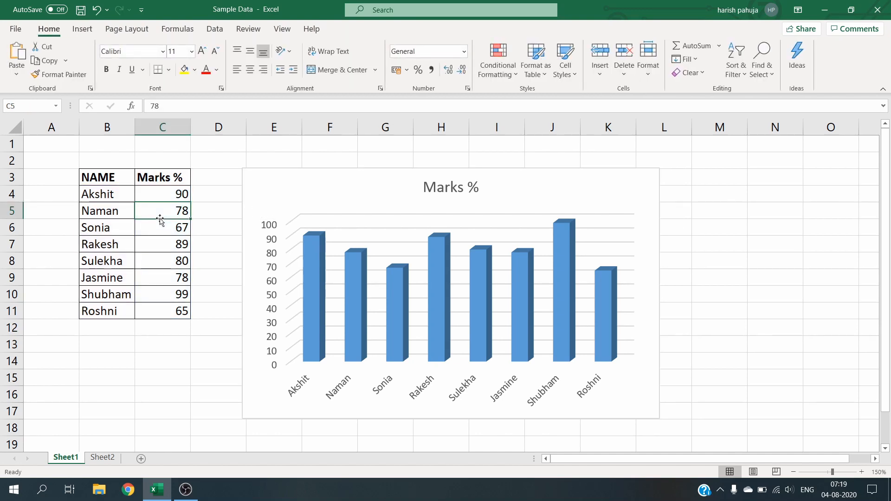
{"action": "key", "text": "Down"}
{"action": "key", "text": "Down"}
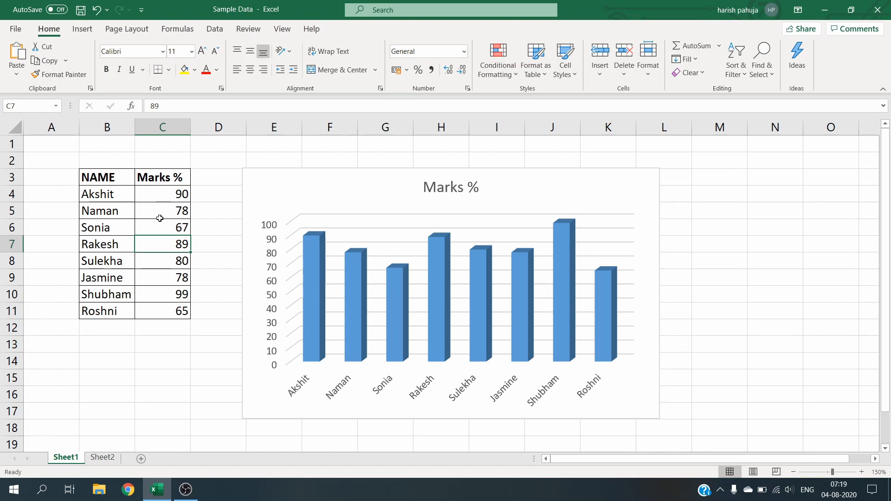
{"action": "key", "text": "Down"}
{"action": "key", "text": "Up"}
{"action": "type", "text": "99"}
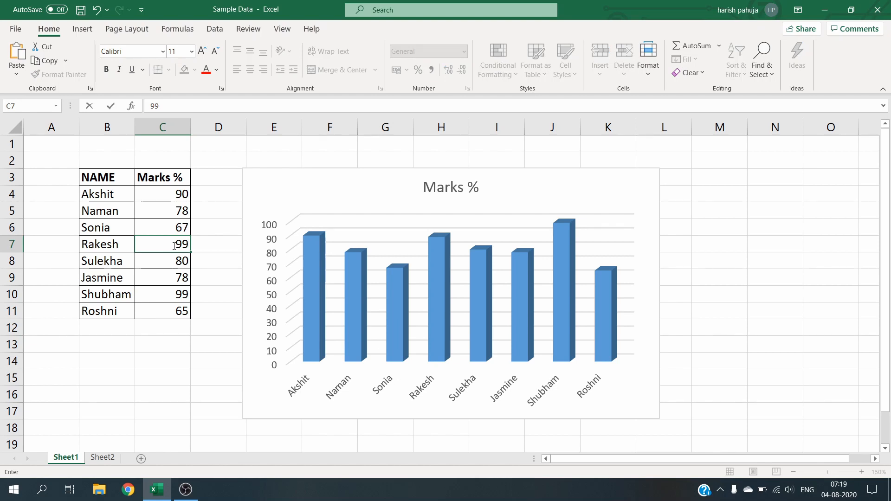
{"action": "key", "text": "Return"}
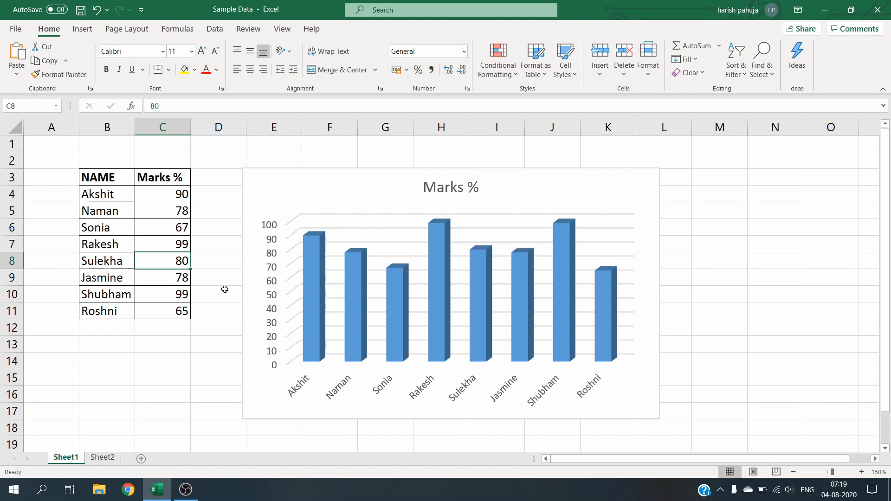
Step: Change the marks value in cell C11 to 79
{"action": "left_click", "coordinate": [173, 312]}
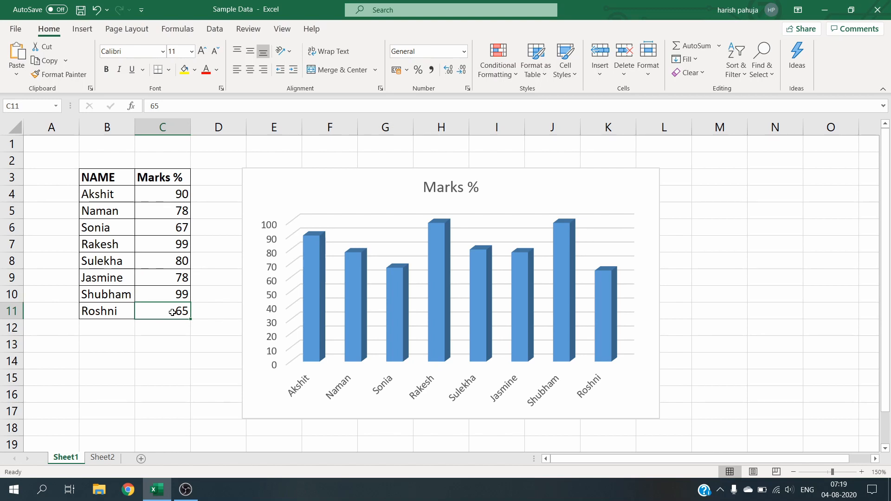
{"action": "type", "text": "7"}
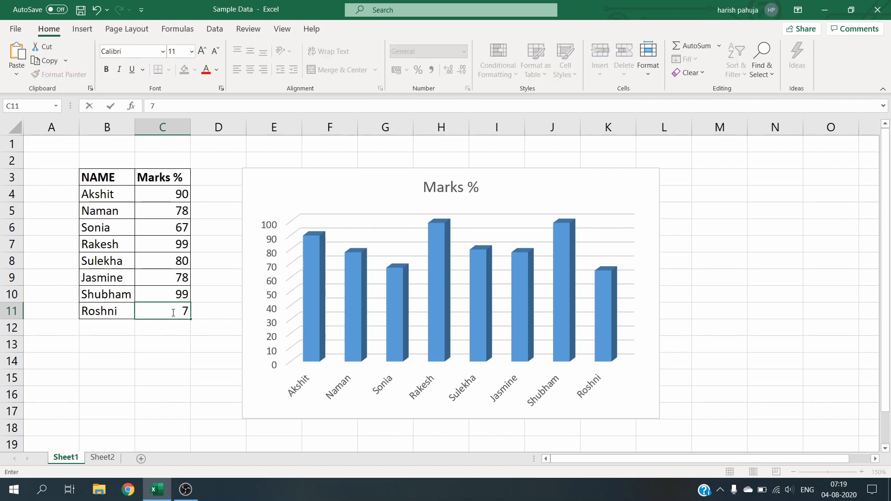
{"action": "type", "text": "9"}
{"action": "key", "text": "Return"}
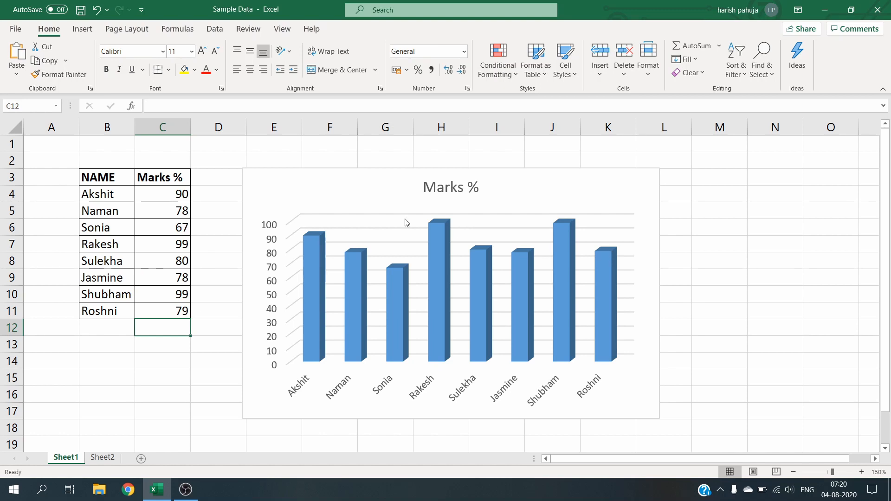
Step: Select the chart and apply Quick Layout 3 to it
{"action": "left_click", "coordinate": [153, 193]}
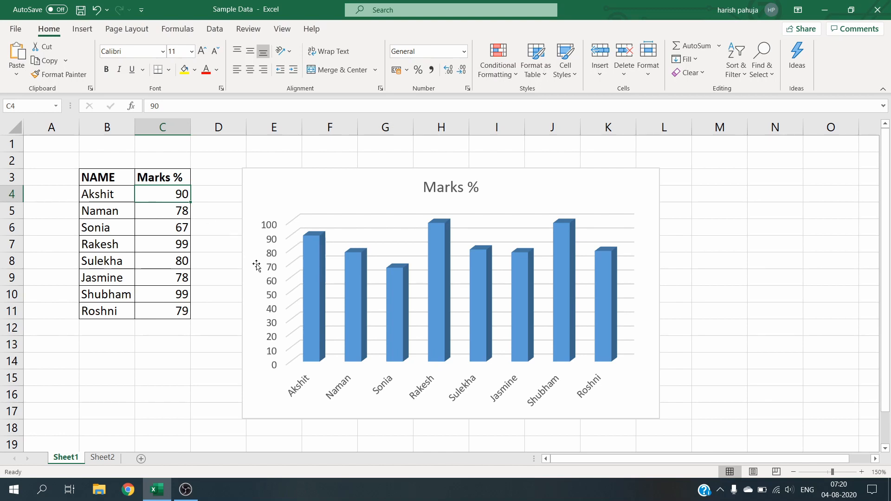
{"action": "left_click", "coordinate": [256, 411]}
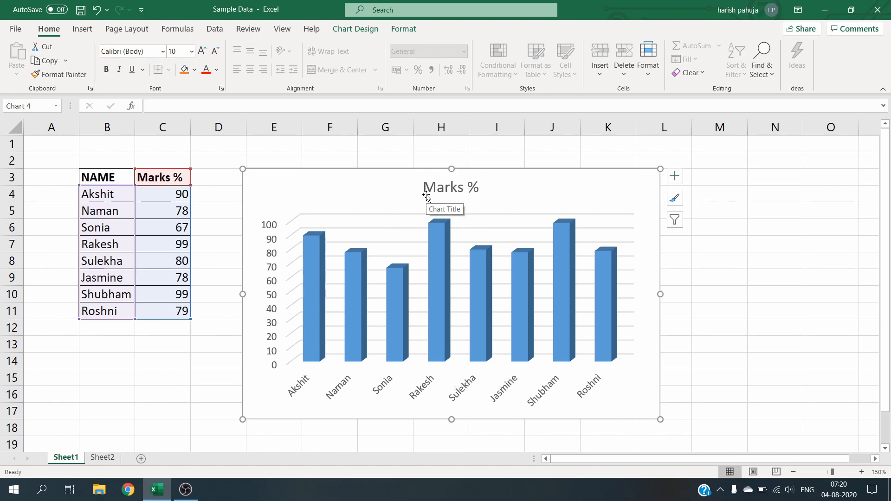
{"action": "left_click", "coordinate": [356, 29]}
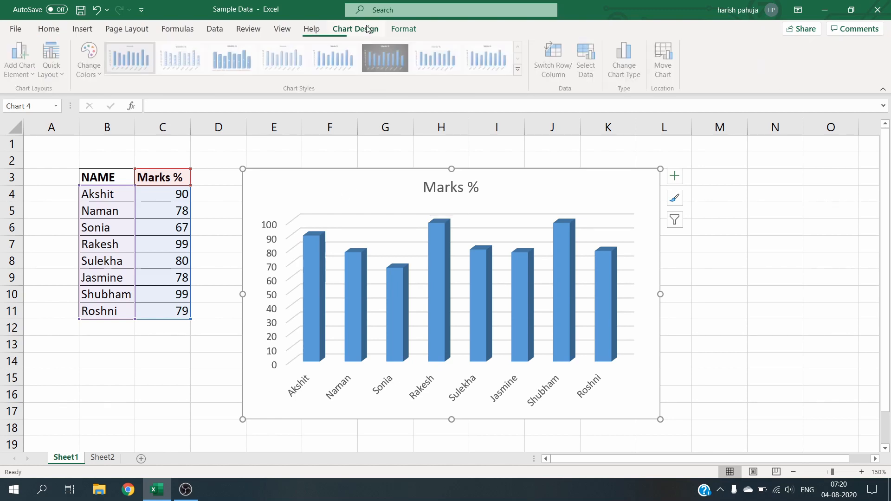
{"action": "left_click", "coordinate": [408, 30]}
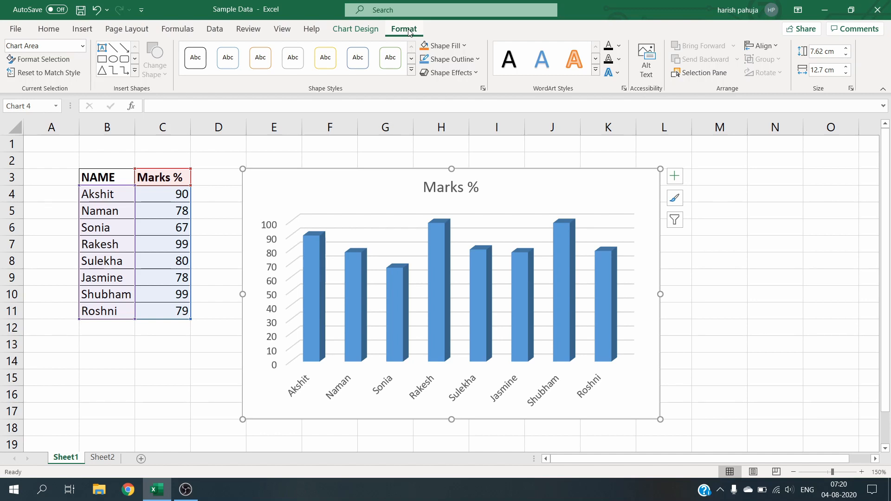
{"action": "left_click", "coordinate": [366, 29]}
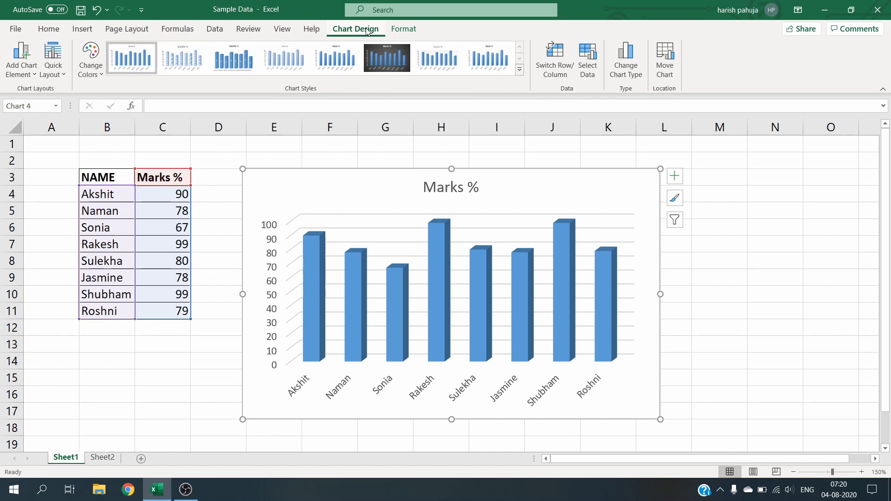
{"action": "left_click", "coordinate": [57, 76]}
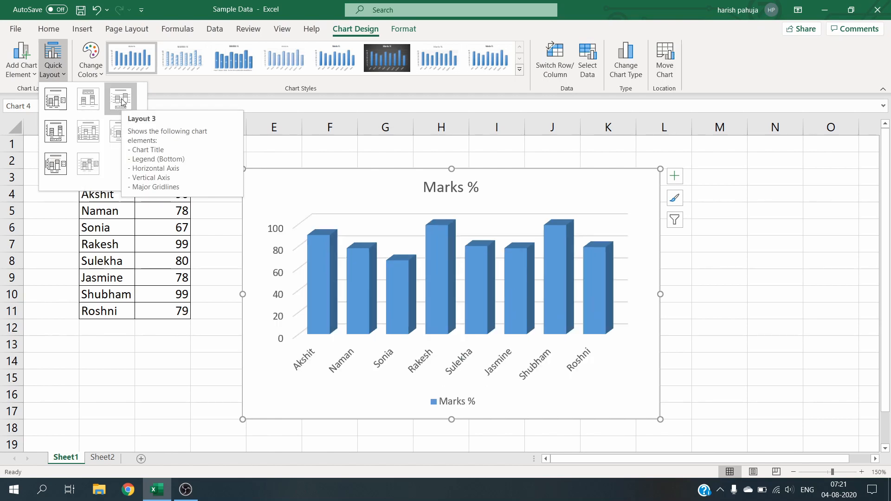
{"action": "left_click", "coordinate": [122, 103]}
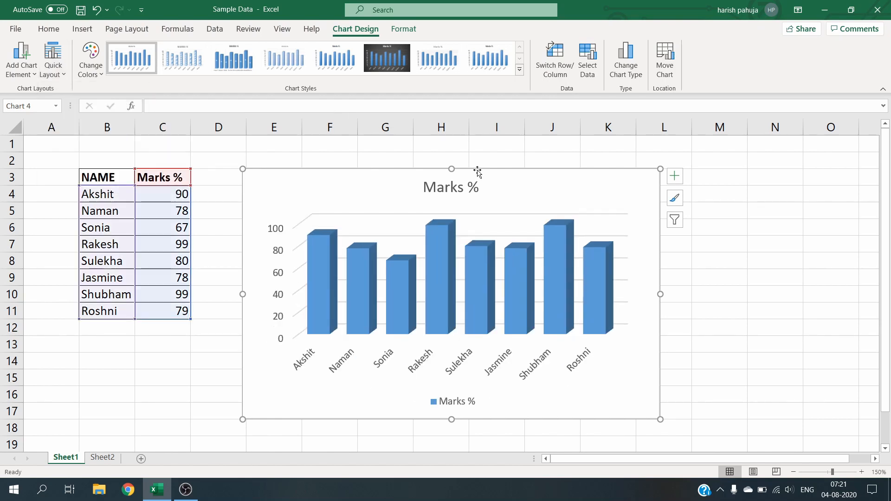
Step: Edit the chart title to read Performance Marks %
{"action": "left_click", "coordinate": [456, 186]}
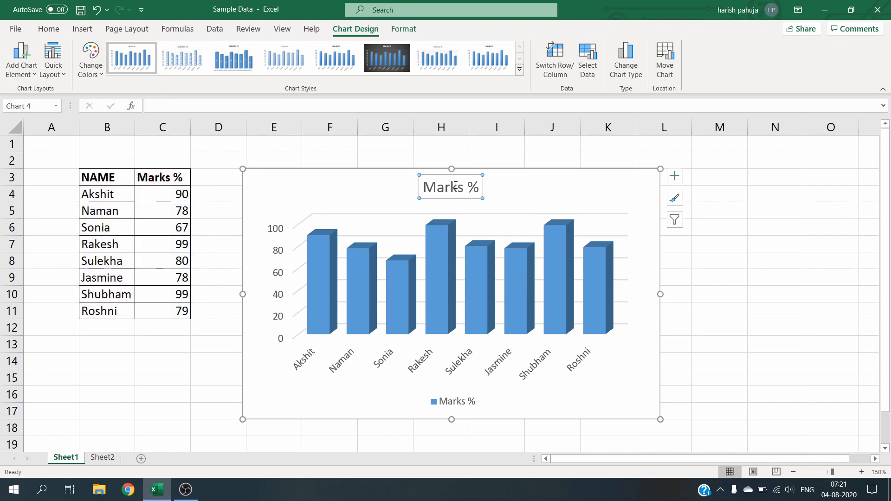
{"action": "left_click", "coordinate": [466, 187]}
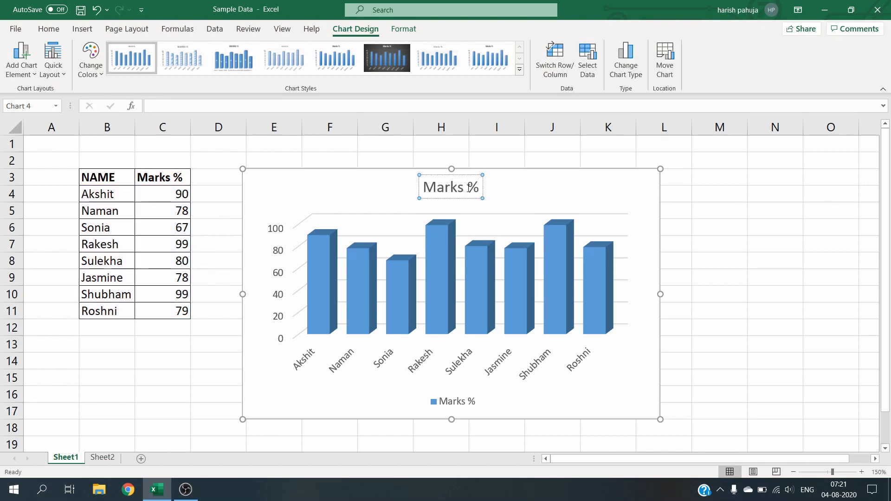
{"action": "key", "text": "Home"}
{"action": "type", "text": "Perform"}
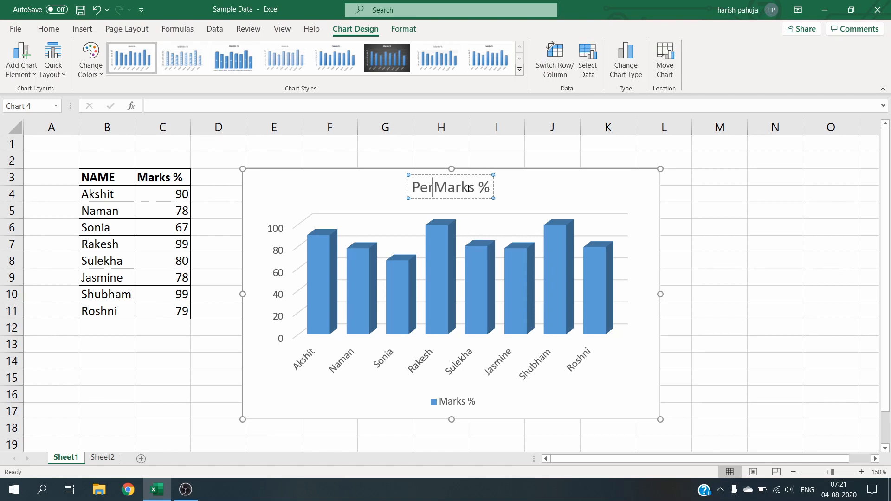
{"action": "type", "text": "ance"}
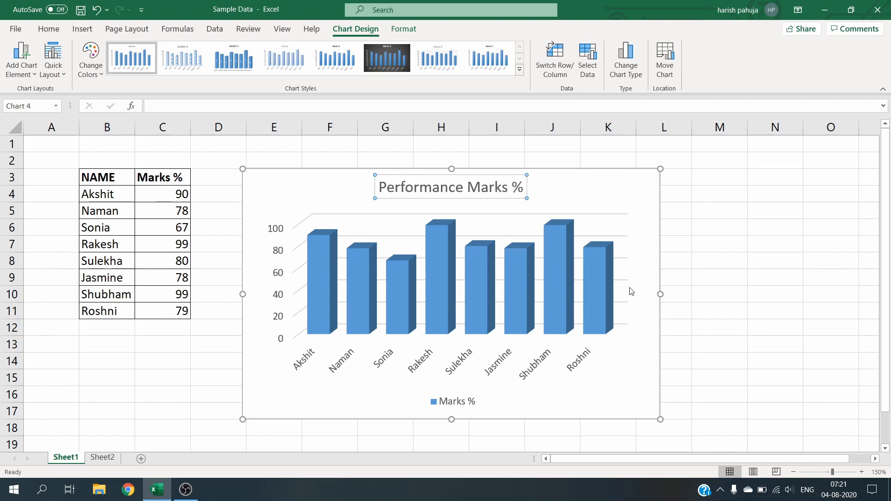
{"action": "left_click", "coordinate": [456, 403]}
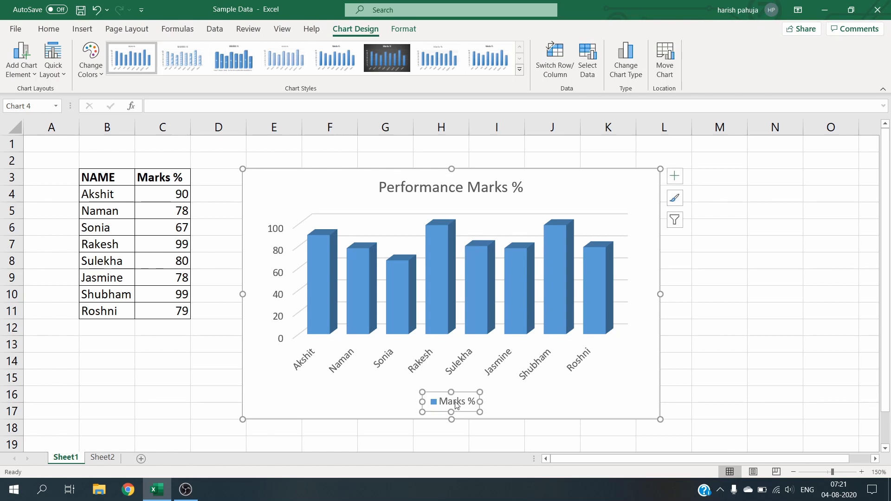
{"action": "left_click", "coordinate": [469, 403]}
{"action": "left_click", "coordinate": [261, 395]}
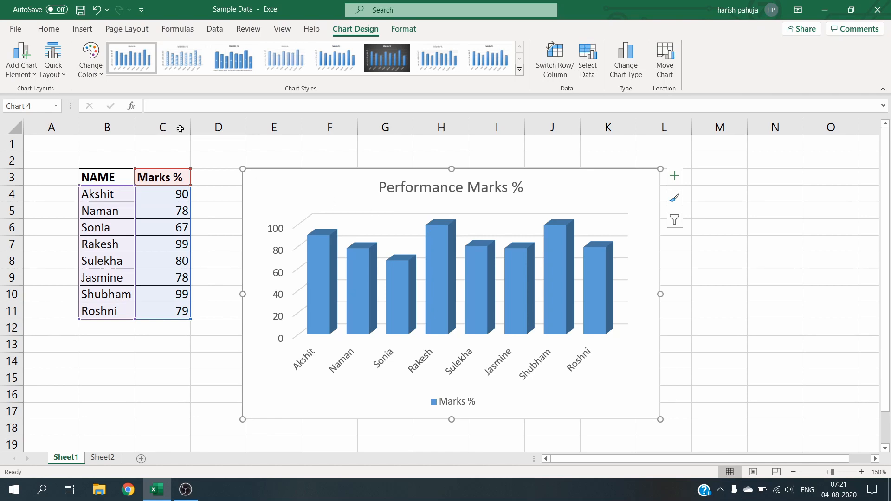
Step: Recolour the chart with the green monochromatic colour palette
{"action": "left_click", "coordinate": [101, 71]}
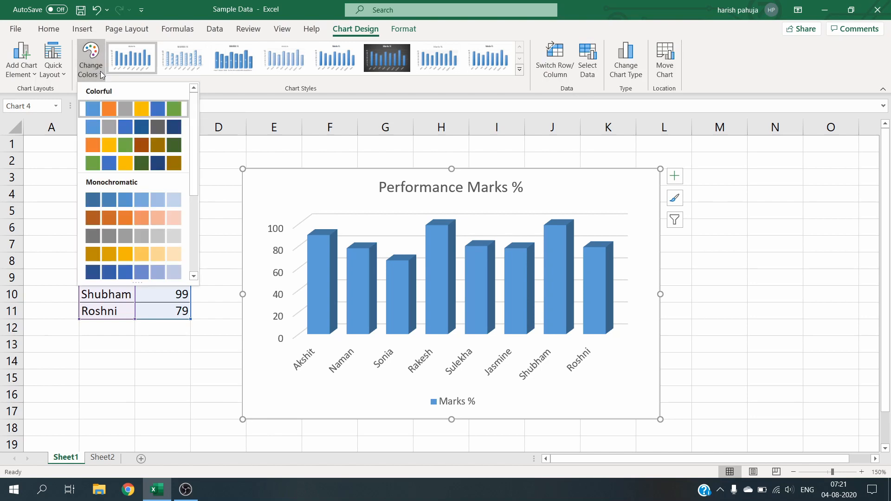
{"action": "left_click", "coordinate": [124, 214]}
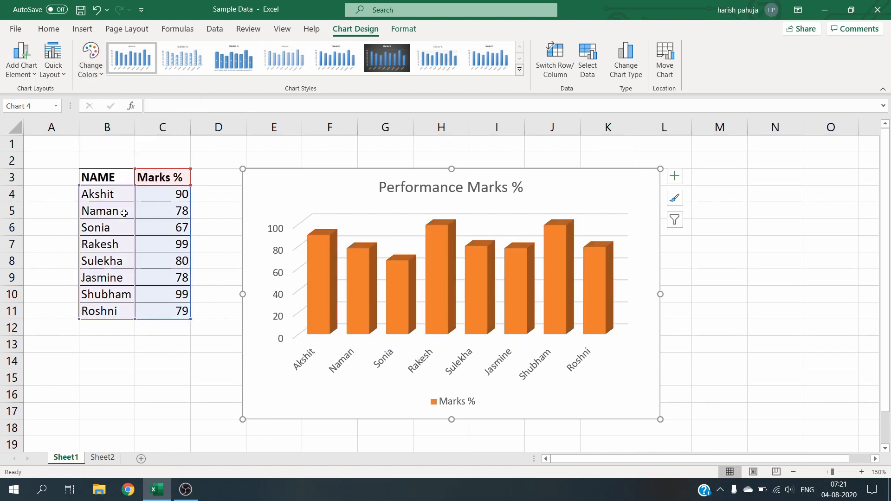
{"action": "left_click", "coordinate": [102, 70]}
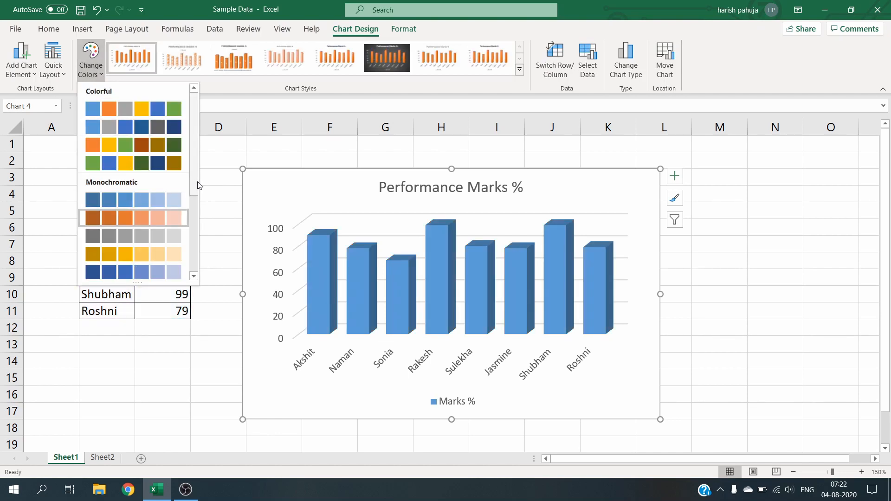
{"action": "left_click_drag", "start_coordinate": [194, 183], "coordinate": [194, 265]}
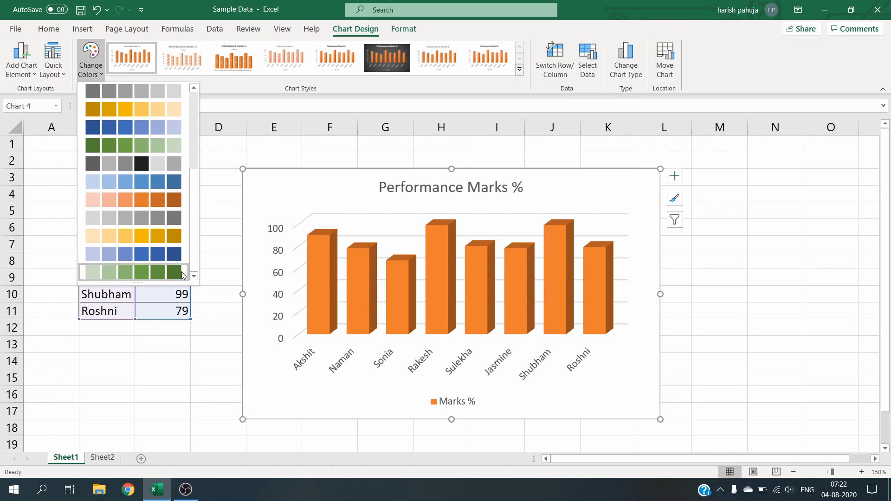
{"action": "left_click", "coordinate": [168, 270]}
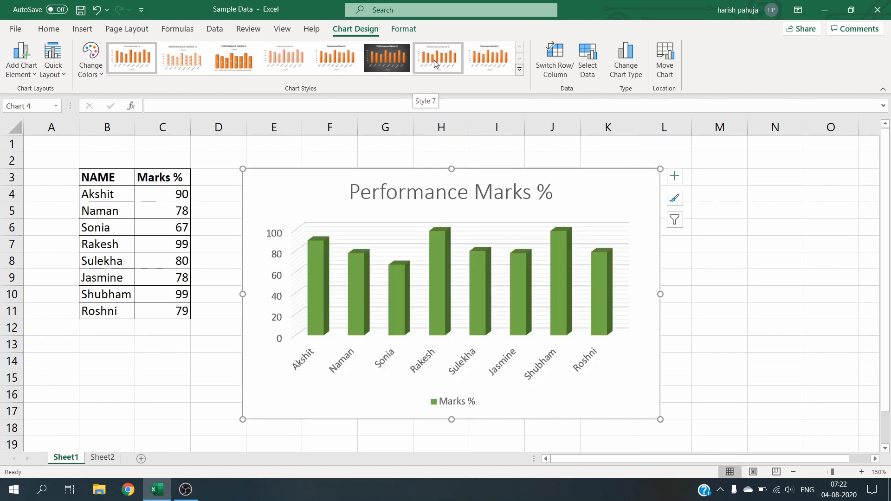
Step: Apply the eighth chart style to the column chart and switch its rows and columns
{"action": "left_click", "coordinate": [480, 62]}
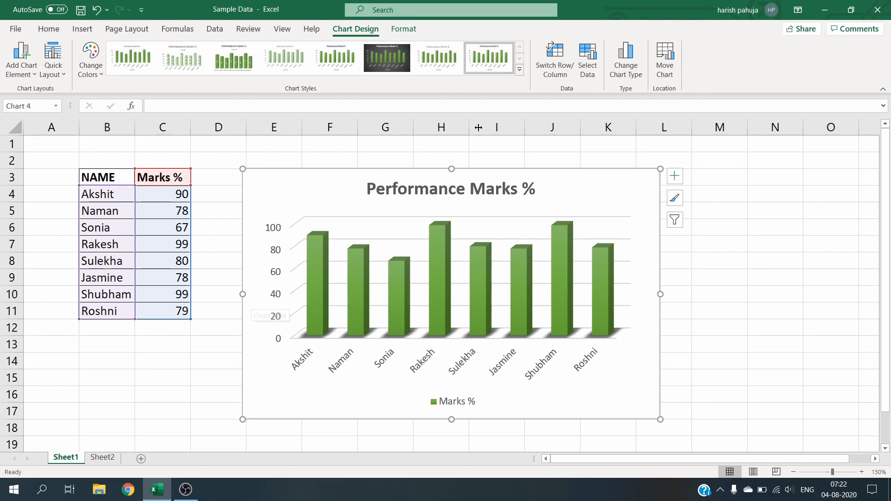
{"action": "left_click", "coordinate": [552, 68]}
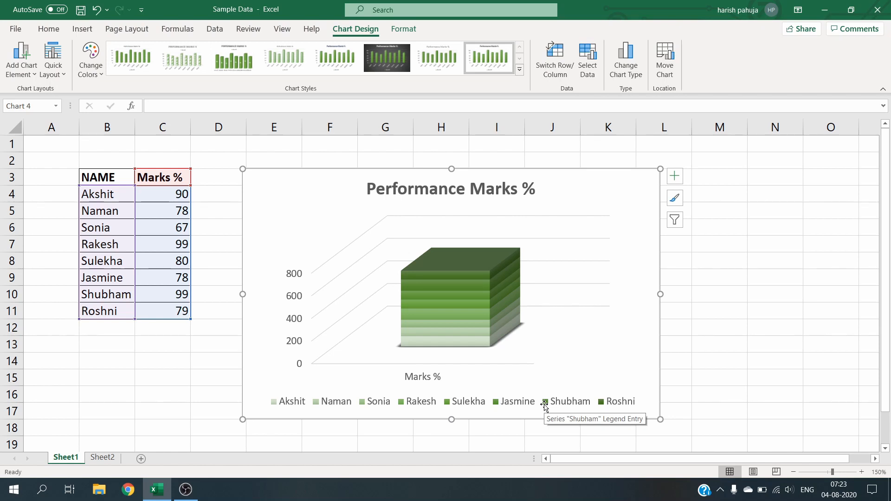
Step: Edit the chart's data source to exclude the Sulekha series
{"action": "left_click", "coordinate": [587, 71]}
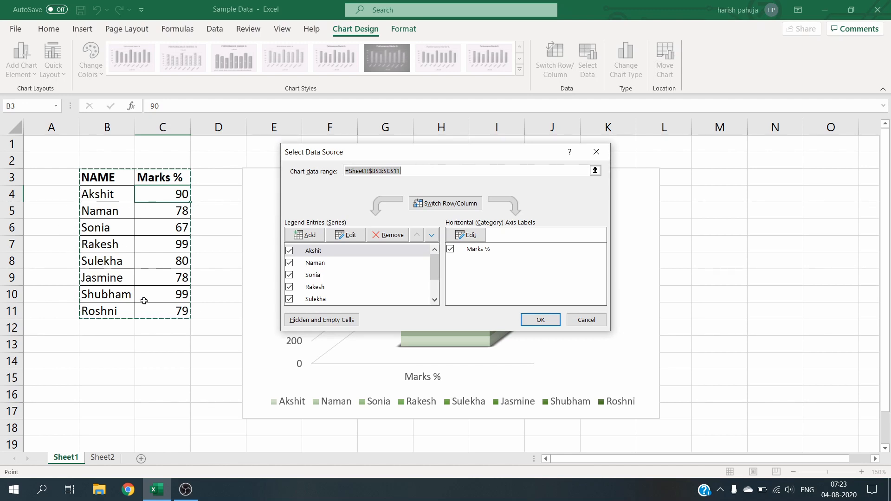
{"action": "left_click", "coordinate": [286, 299]}
{"action": "left_click", "coordinate": [287, 300]}
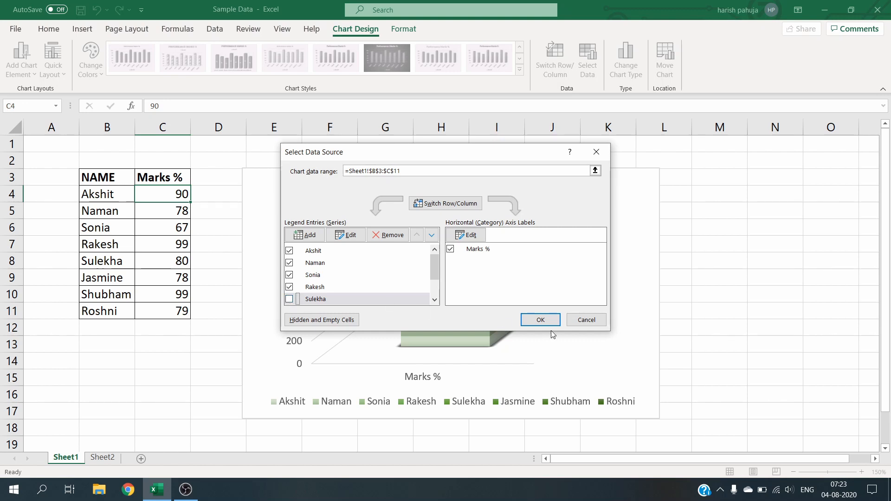
{"action": "left_click", "coordinate": [541, 321]}
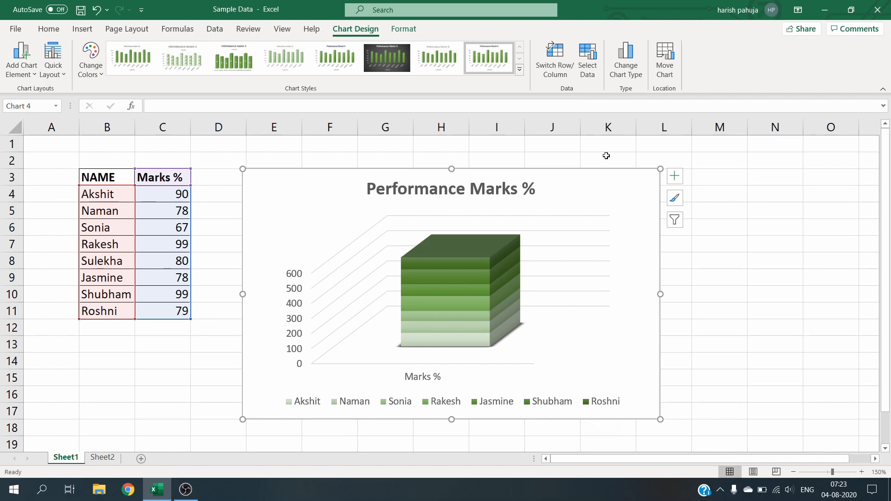
Step: Change the chart type to a Clustered Bar chart
{"action": "left_click", "coordinate": [626, 70]}
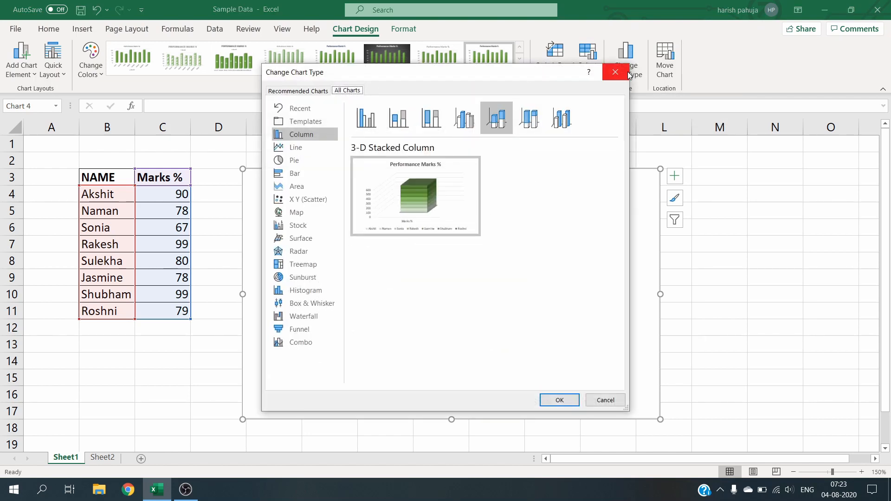
{"action": "mouse_move", "coordinate": [424, 194]}
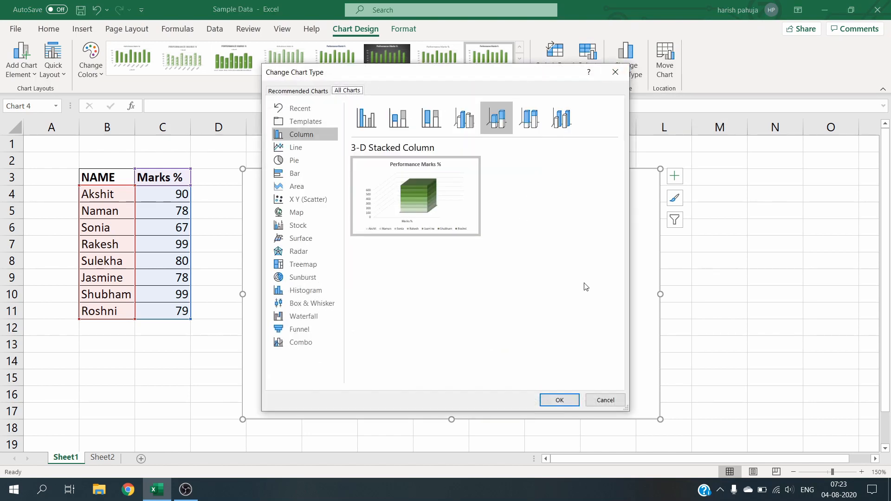
{"action": "left_click", "coordinate": [302, 160]}
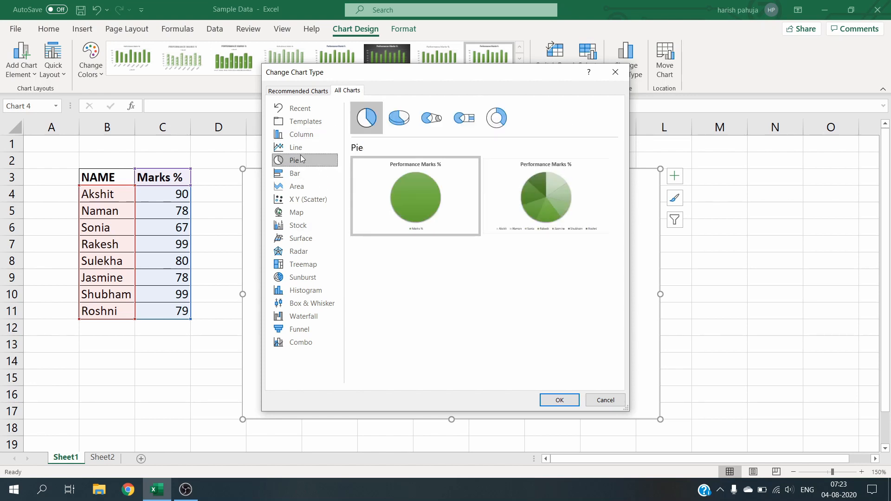
{"action": "left_click", "coordinate": [298, 176]}
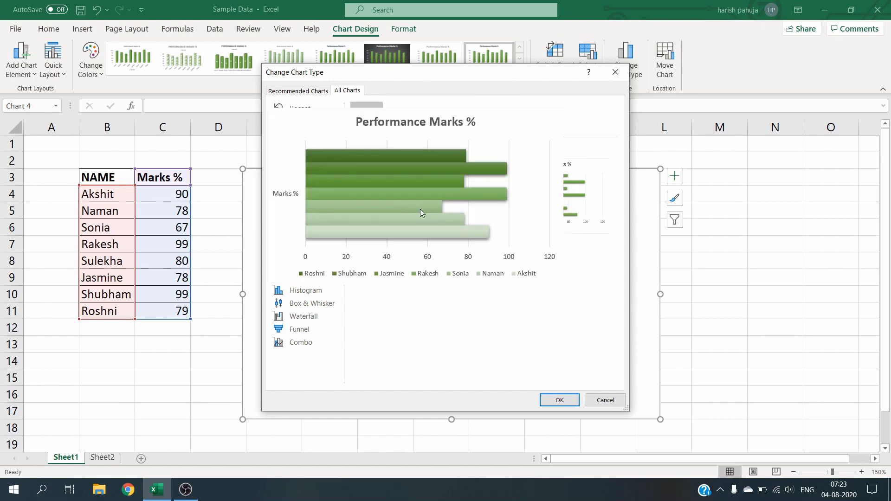
{"action": "left_click", "coordinate": [560, 401]}
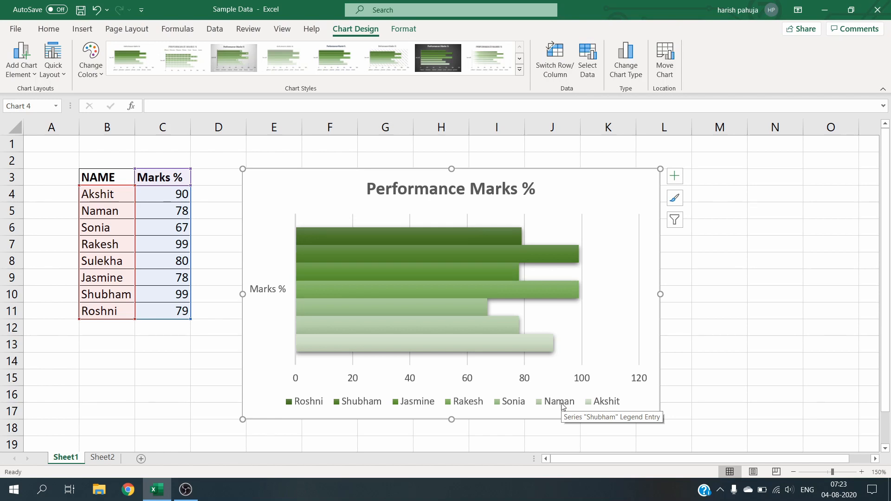
Step: Move the chart as an object into Sheet2
{"action": "left_click", "coordinate": [666, 64]}
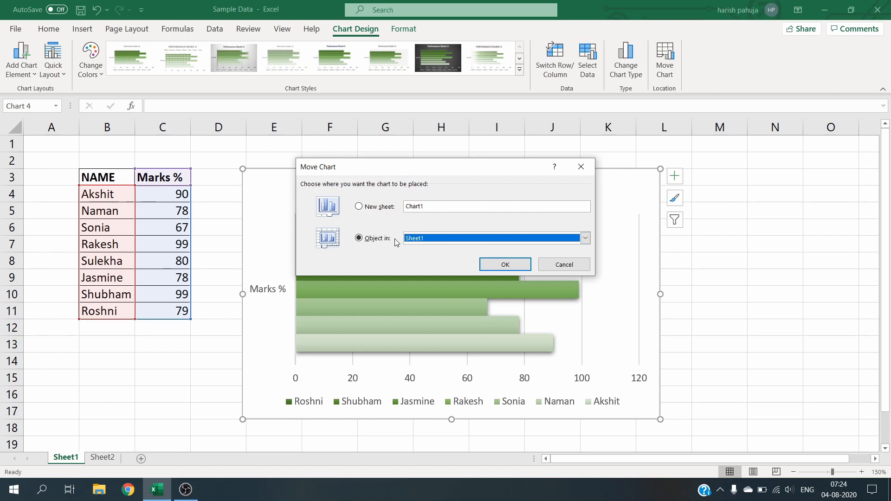
{"action": "left_click", "coordinate": [360, 206]}
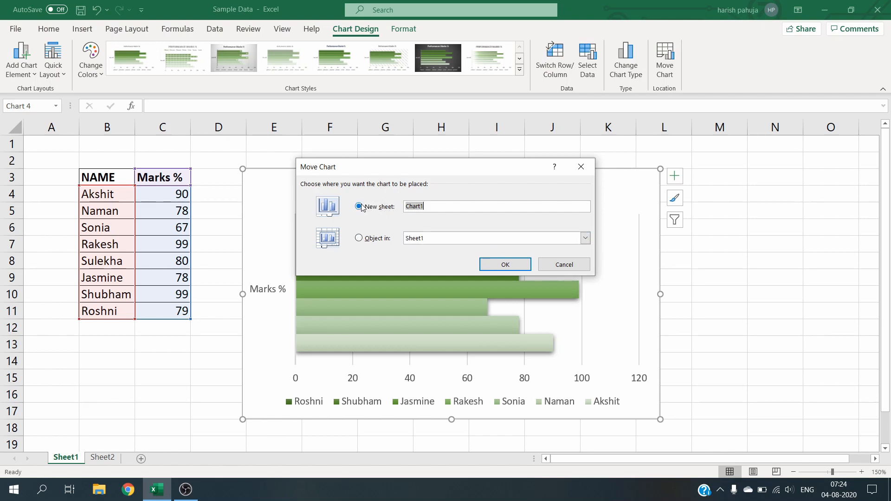
{"action": "left_click", "coordinate": [360, 239]}
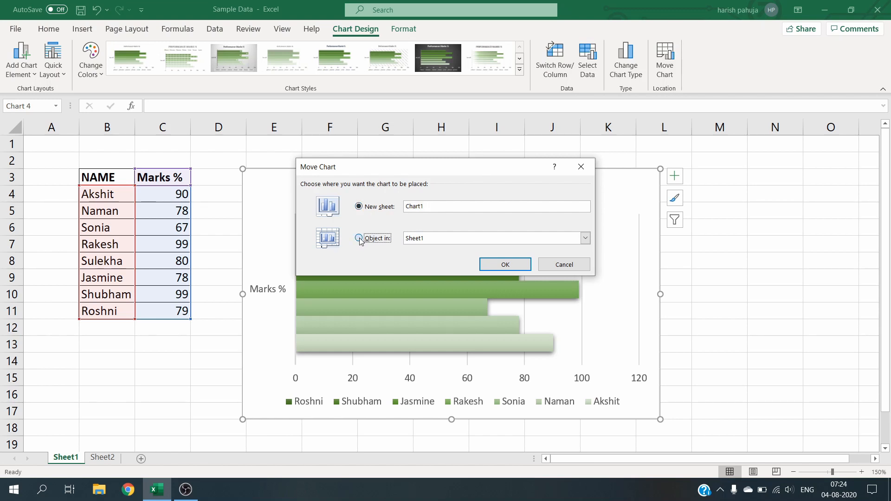
{"action": "left_click", "coordinate": [586, 238]}
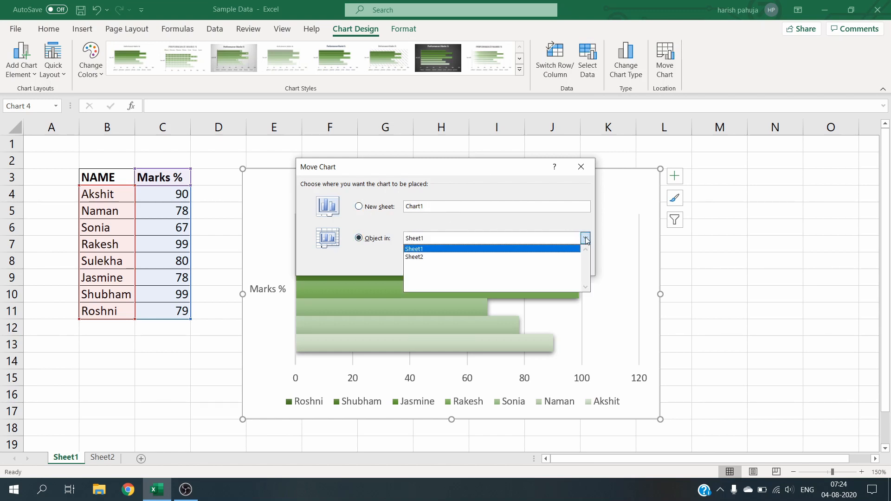
{"action": "left_click", "coordinate": [501, 257]}
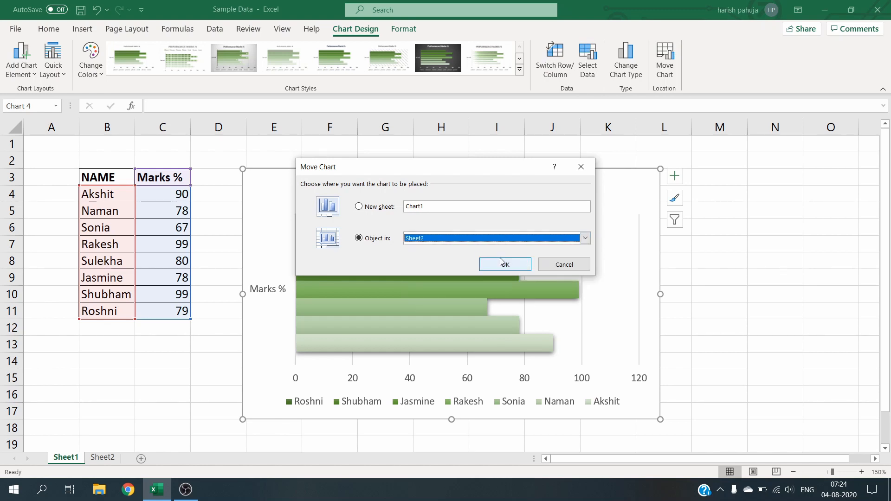
{"action": "left_click", "coordinate": [506, 264]}
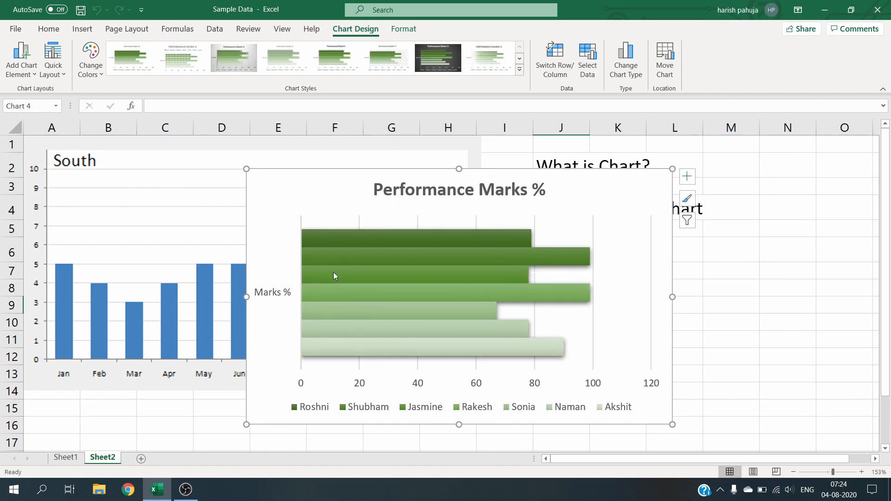
Step: Apply the second chart style to the bar chart on Sheet2
{"action": "left_click", "coordinate": [66, 459]}
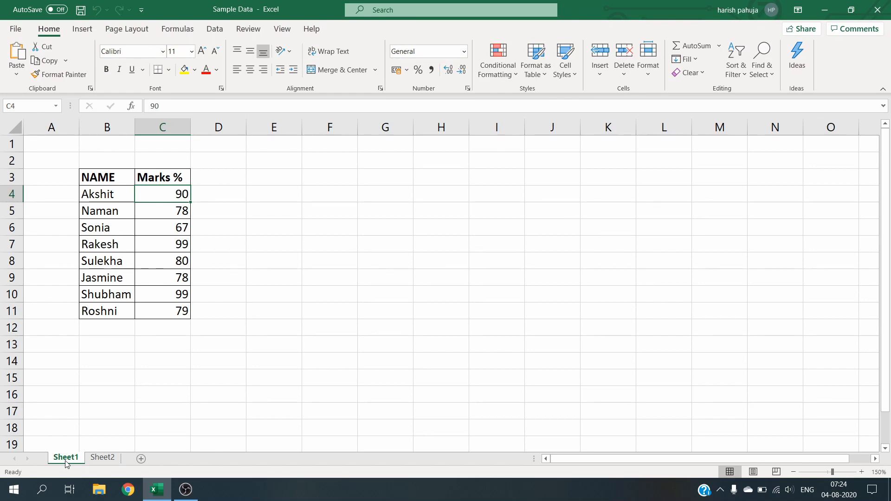
{"action": "left_click", "coordinate": [103, 459]}
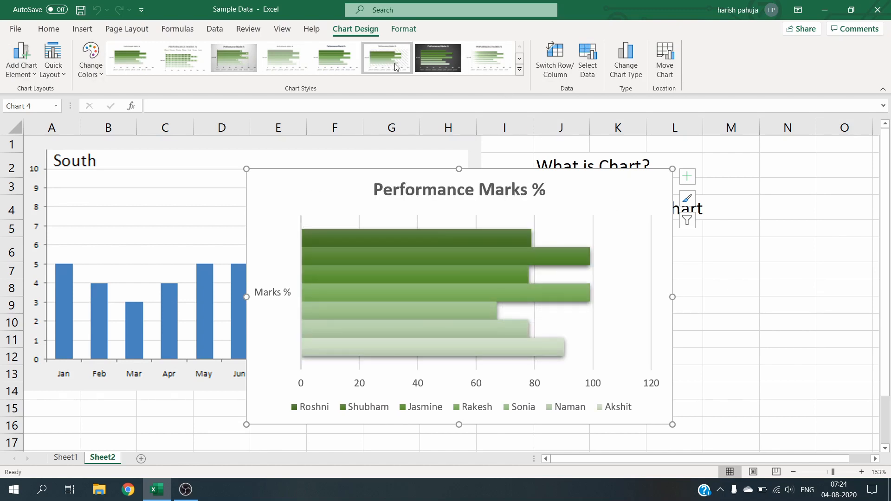
{"action": "left_click", "coordinate": [435, 59]}
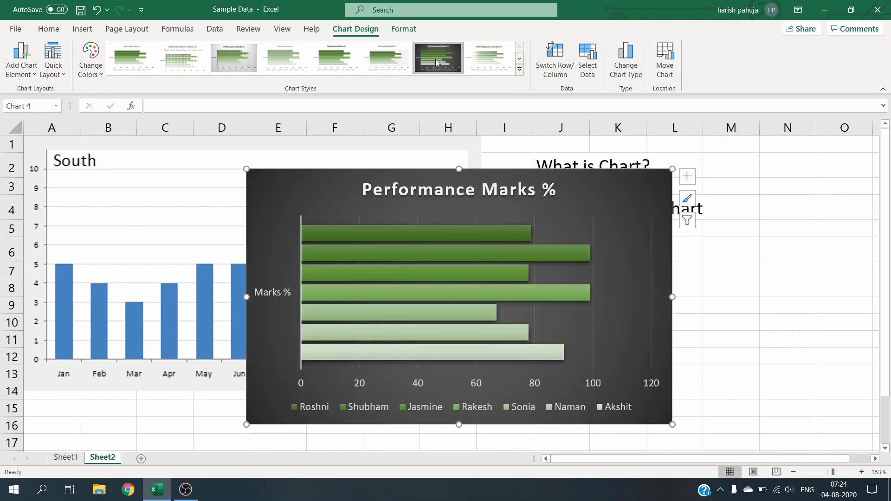
{"action": "left_click", "coordinate": [480, 55]}
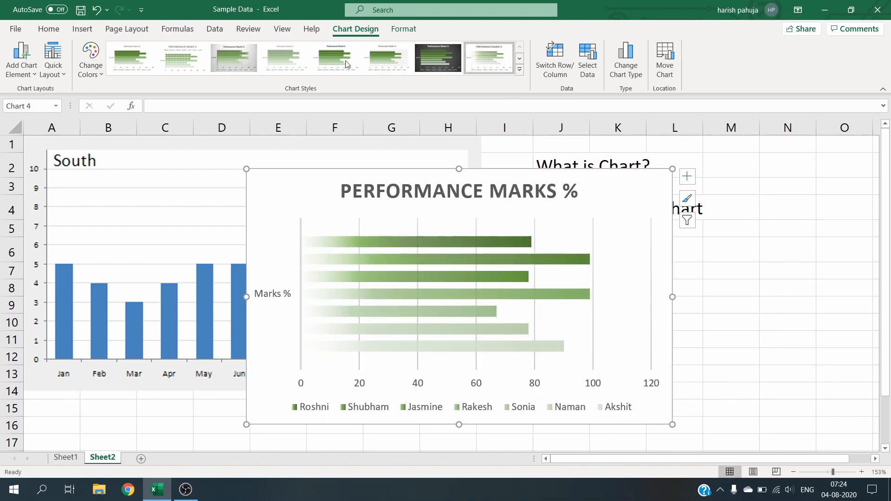
{"action": "left_click", "coordinate": [181, 64]}
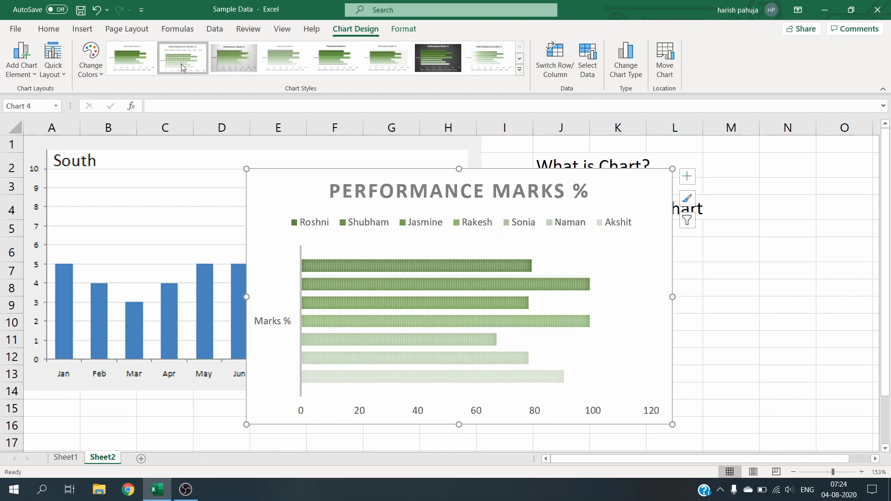